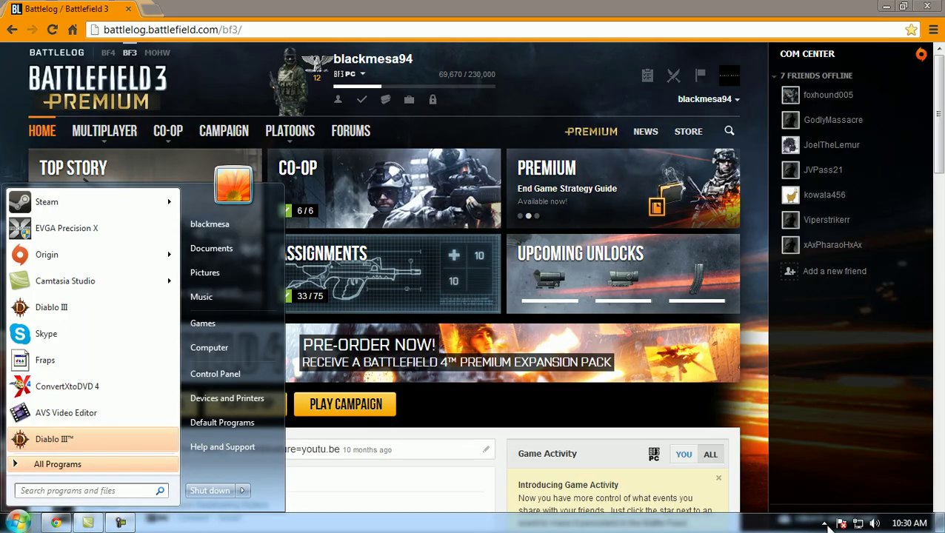
# Open NVIDIA Control Panel from the hidden system tray icons.
pyautogui.click(824, 523)
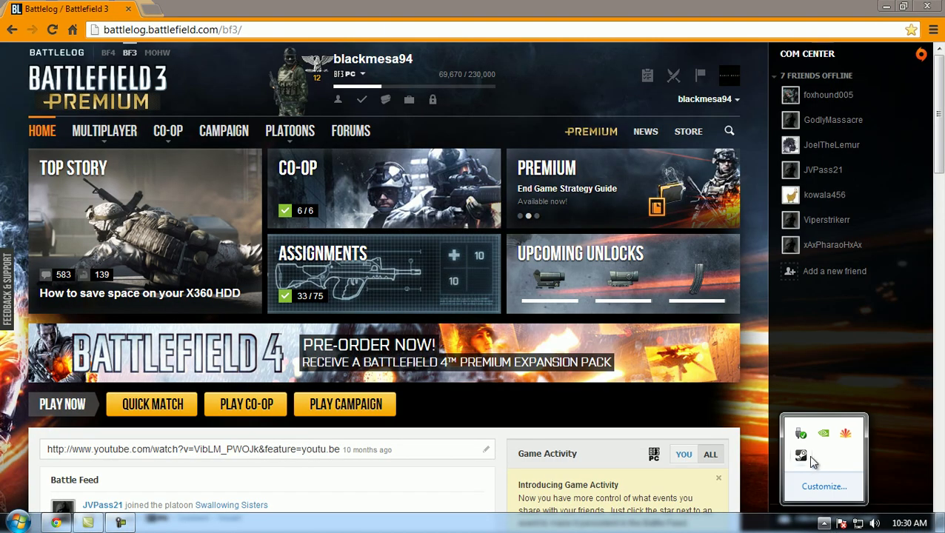
pyautogui.click(827, 437)
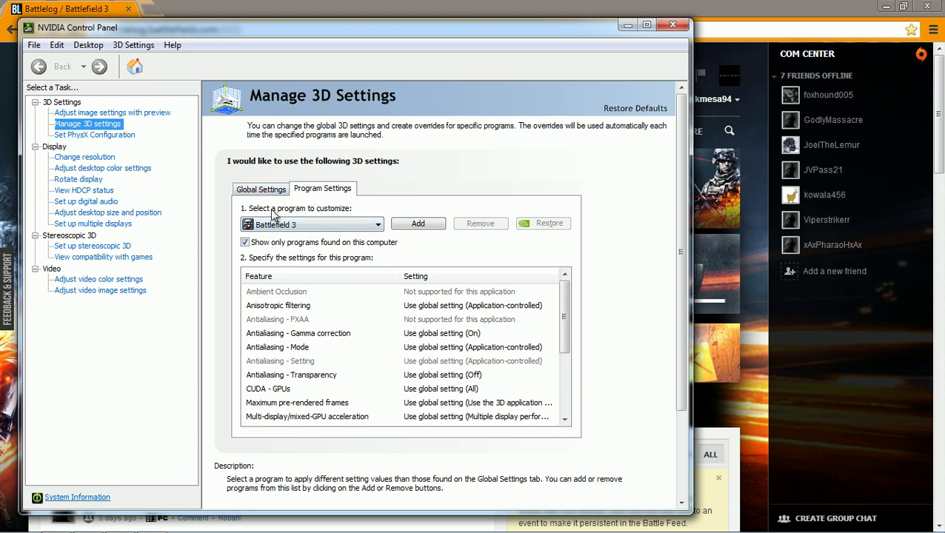
pyautogui.moveTo(565, 319); pyautogui.dragTo(571, 366)
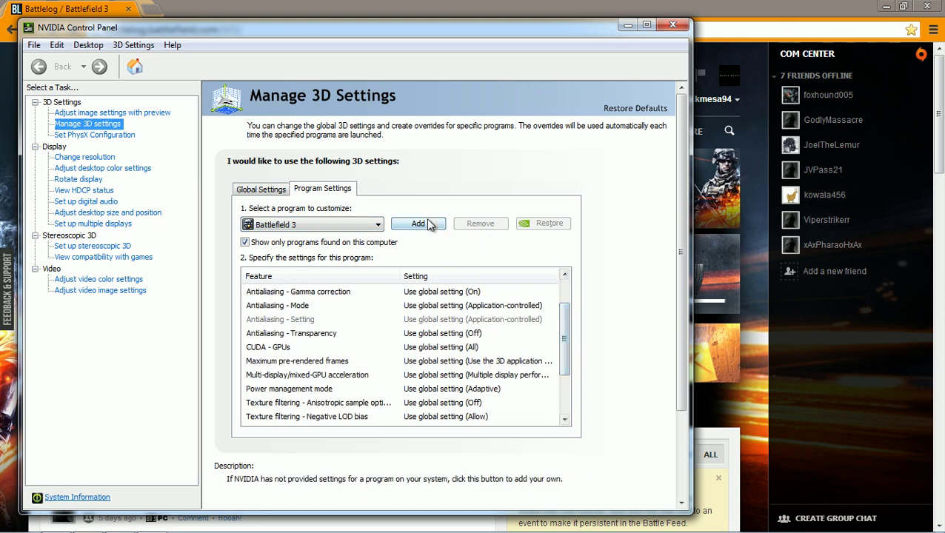
# Set Battlefield 3's Maximum pre-rendered frames to 1 and apply the change.
pyautogui.click(289, 363)
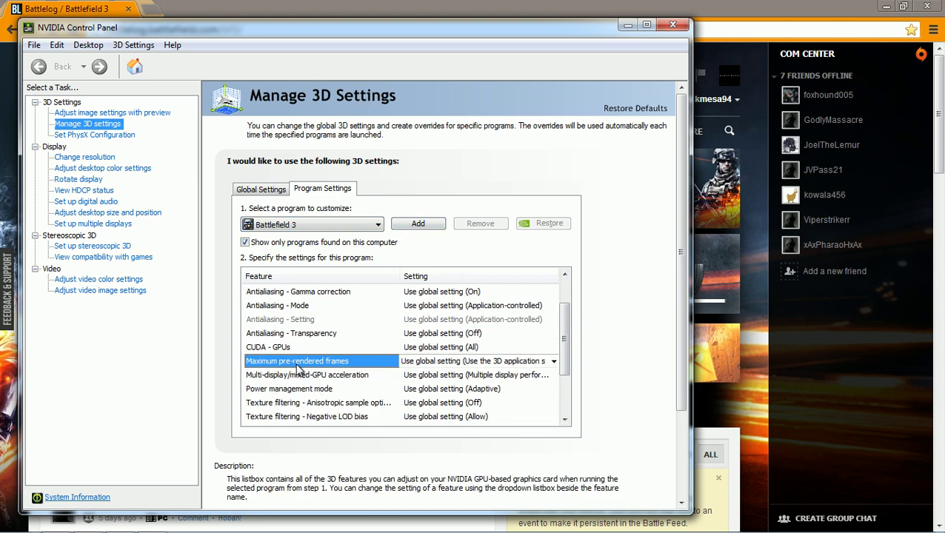
pyautogui.click(513, 361)
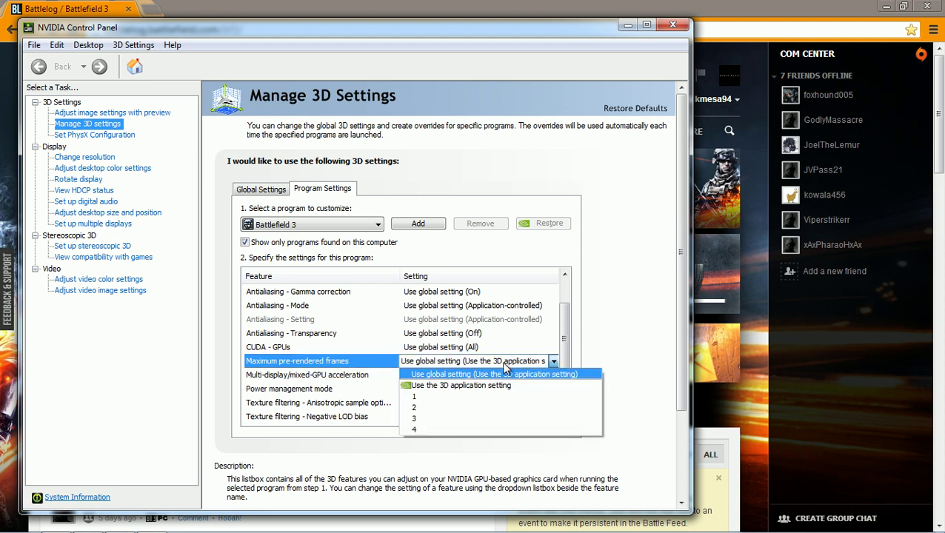
pyautogui.click(415, 402)
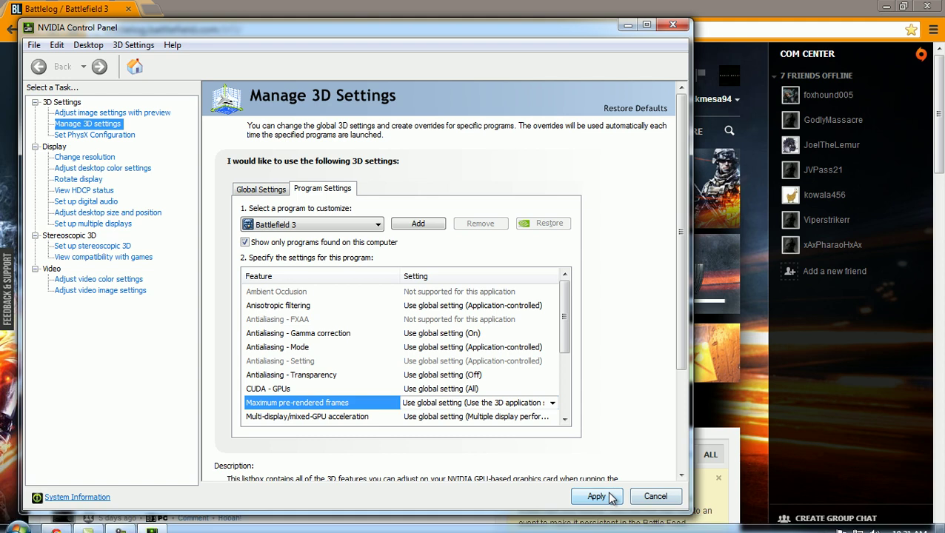
pyautogui.click(533, 403)
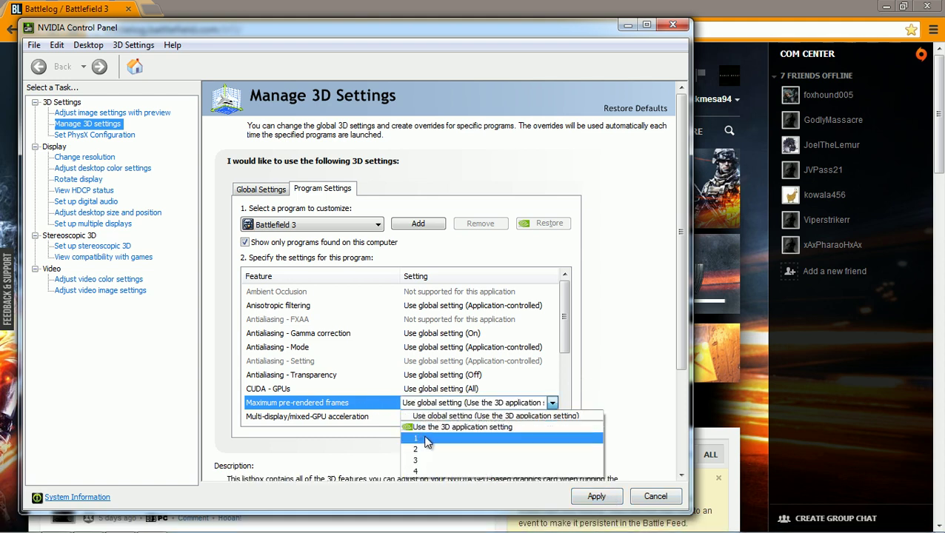
pyautogui.click(630, 385)
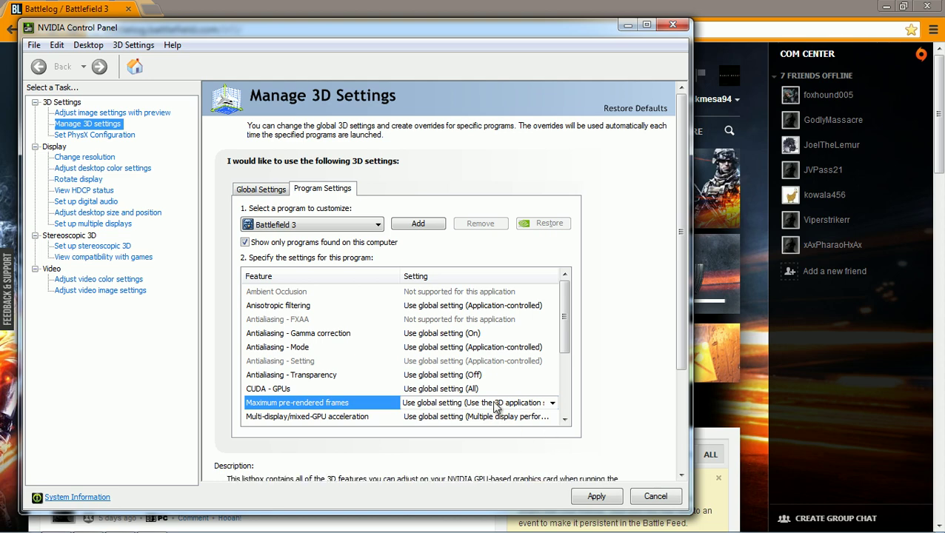
pyautogui.click(552, 403)
pyautogui.click(414, 441)
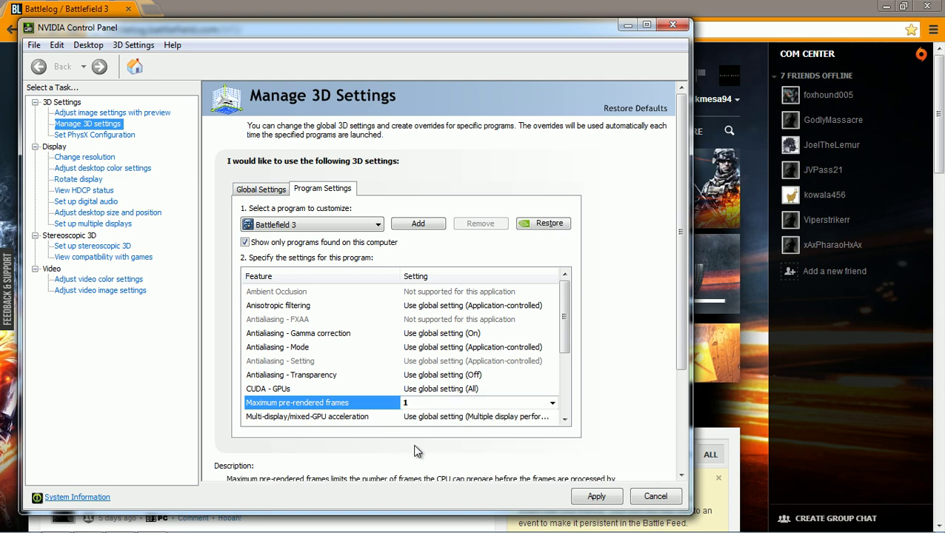
pyautogui.click(595, 496)
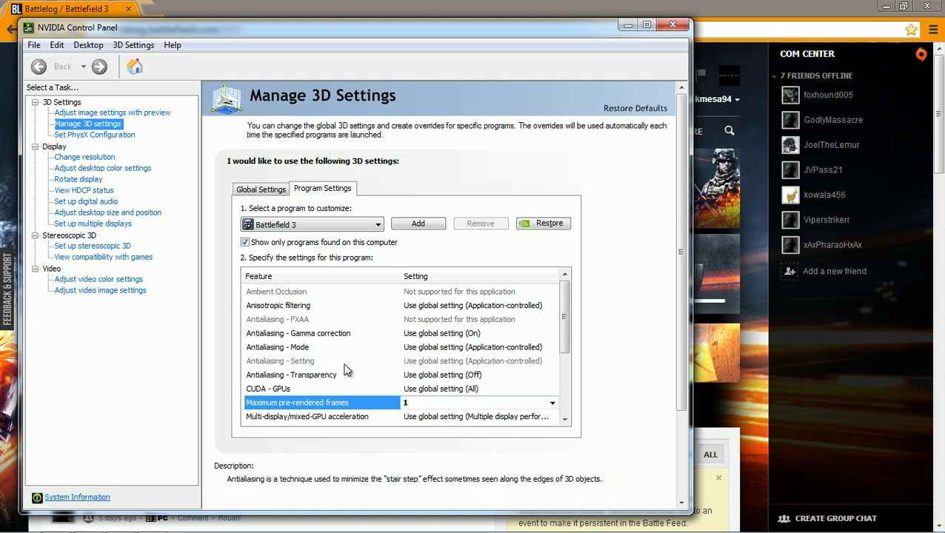
# Close the NVIDIA Control Panel window.
pyautogui.click(672, 24)
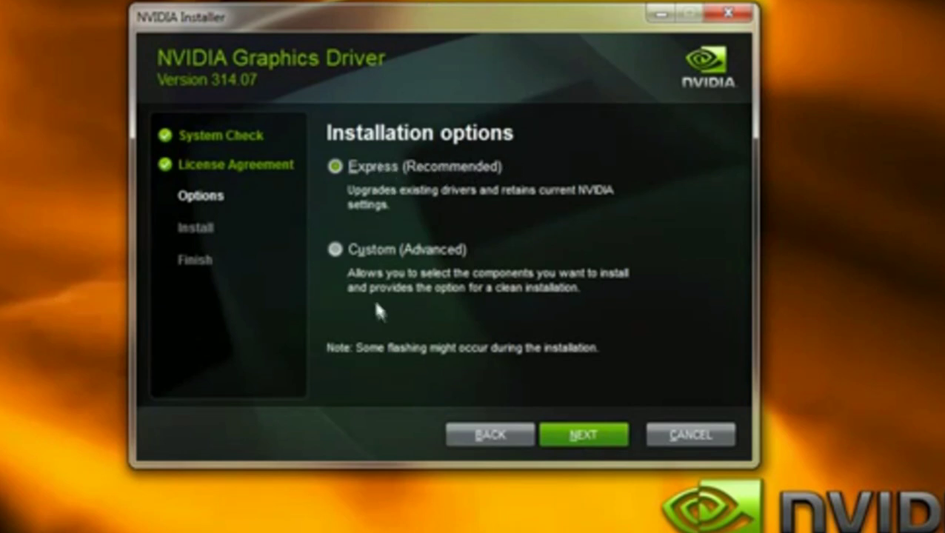
# Choose Custom install, drop NVIDIA Update, HD Audio and both 3D Vision drivers, enable clean installation.
pyautogui.click(335, 250)
pyautogui.click(585, 436)
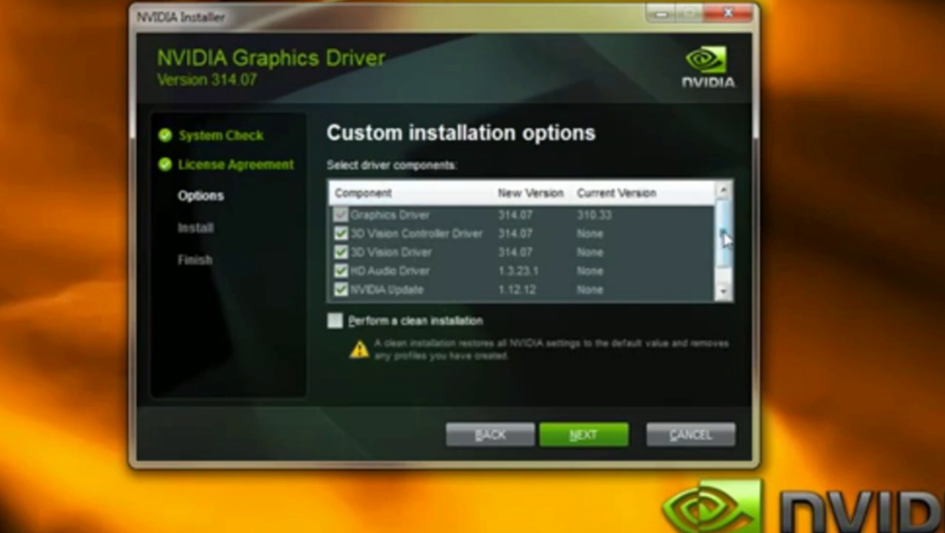
pyautogui.moveTo(722, 236); pyautogui.dragTo(724, 274)
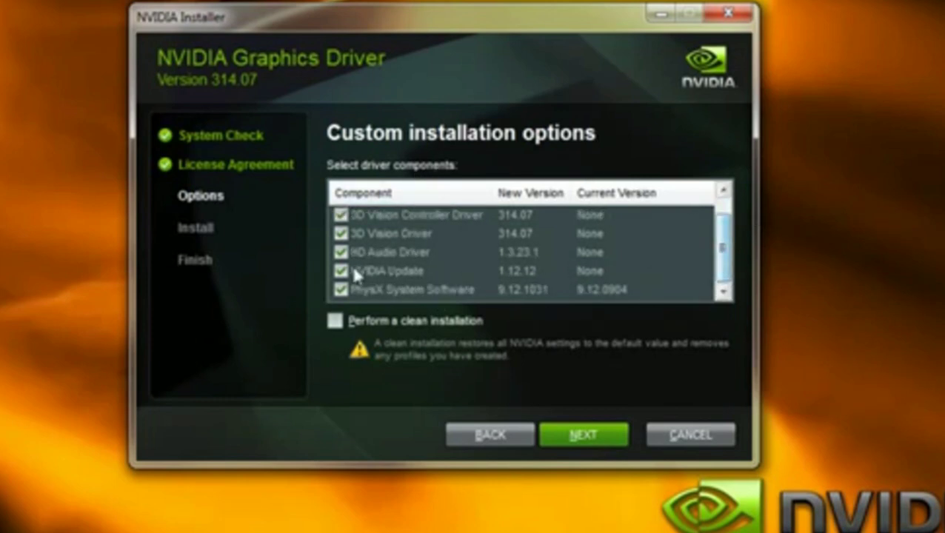
pyautogui.click(340, 271)
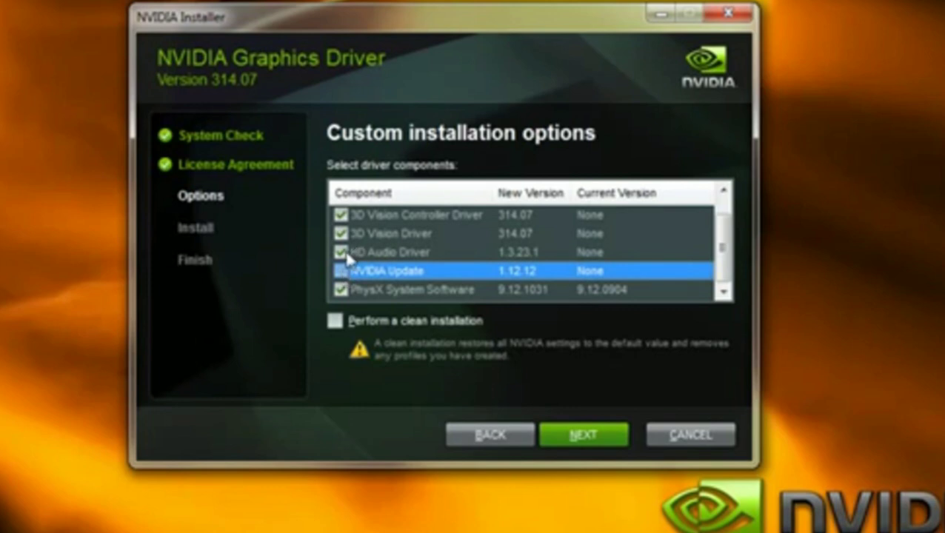
pyautogui.click(341, 253)
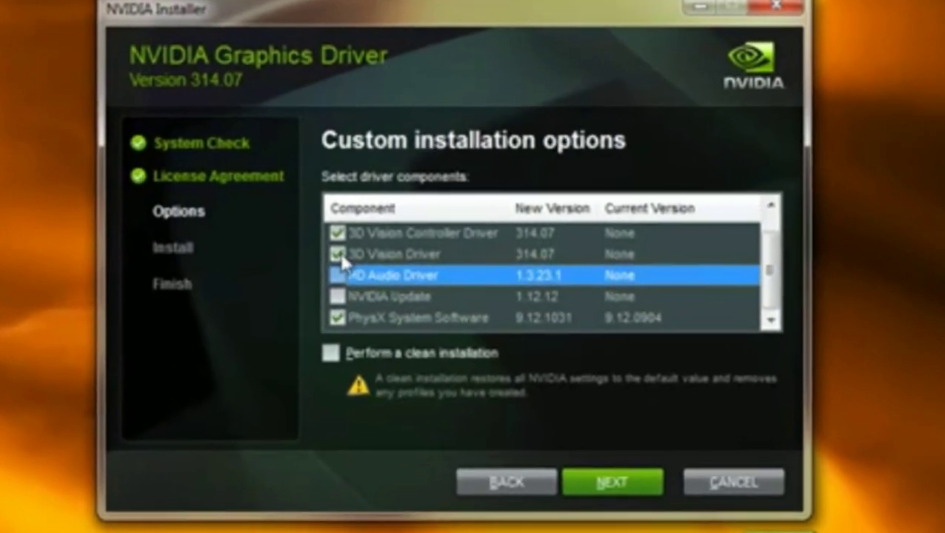
pyautogui.click(341, 233)
pyautogui.click(341, 214)
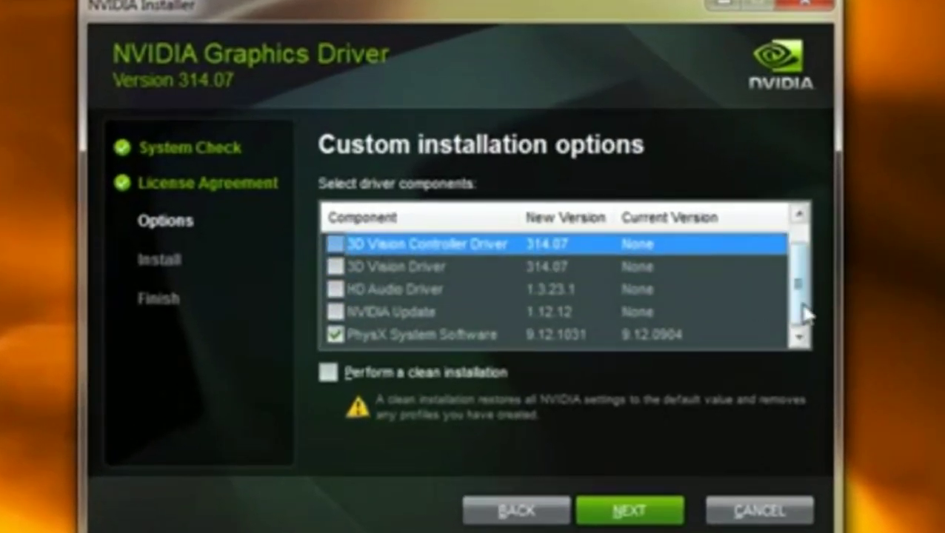
pyautogui.scroll(1, 803, 274)
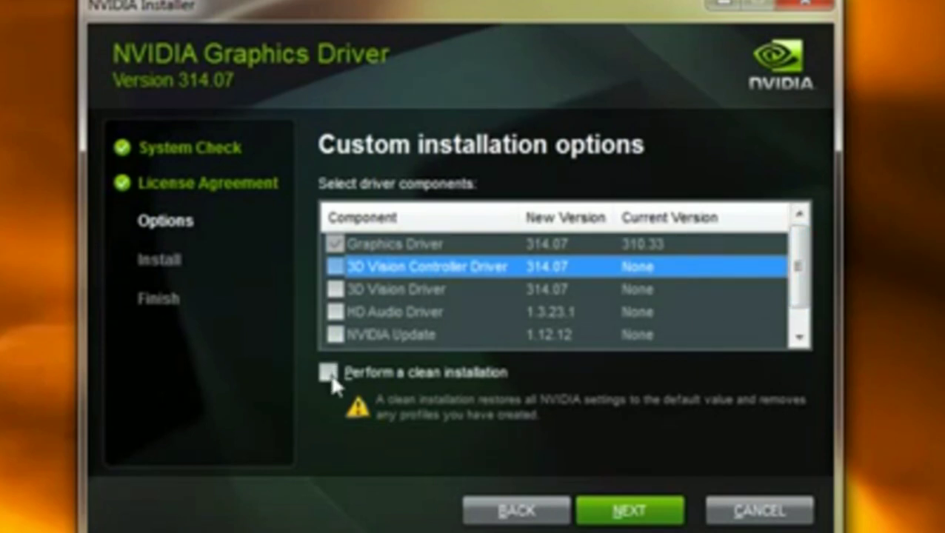
pyautogui.click(328, 373)
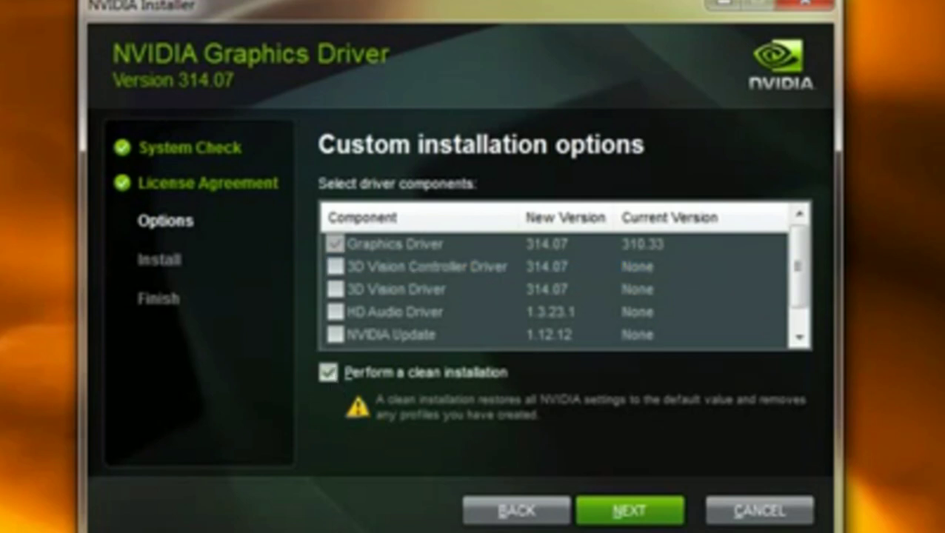